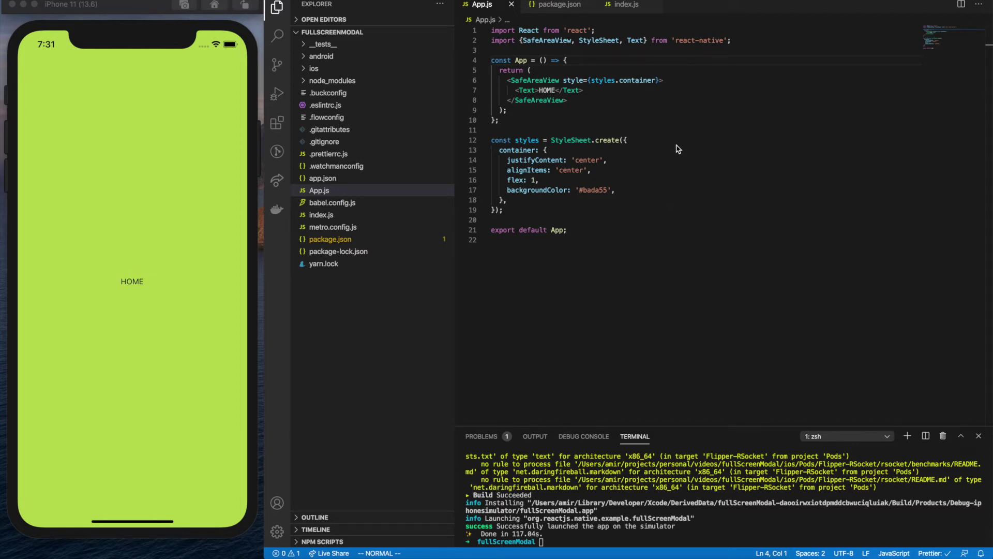
# Rename the App component to Home
pyautogui.click(674, 64)
pyautogui.write('e')
pyautogui.press('Escape')
pyautogui.press('O')
pyautogui.press('Return')
pyautogui.press('Return')
pyautogui.press('Up')
pyautogui.write('const ')
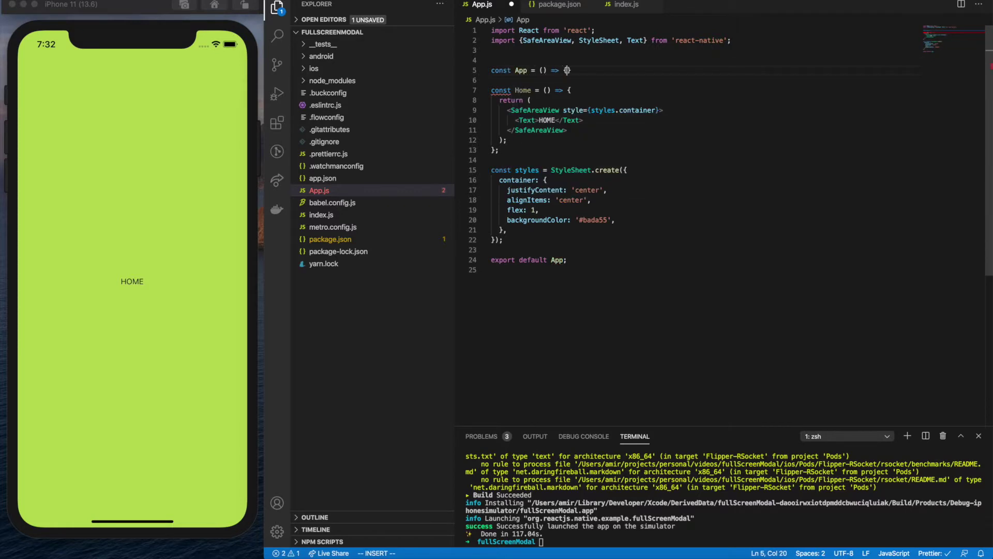
pyautogui.write('{')
# Add a new App that returns a NavigationContainer, importing the native navigation package
pyautogui.press('Return')
pyautogui.write('return <NavigationContainer>')
pyautogui.press('Return')
pyautogui.write('import {')
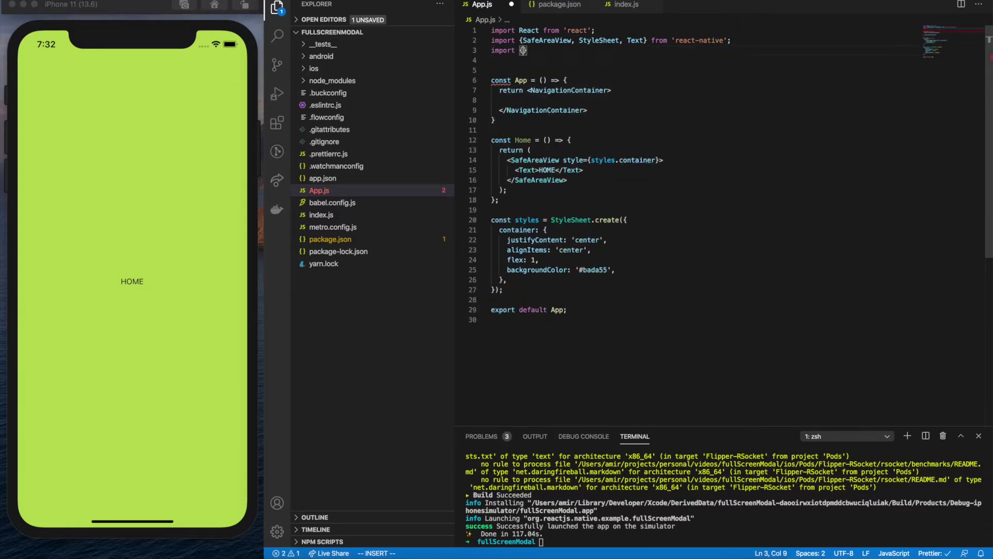
pyautogui.write("} from '@react-navigation/native';")
pyautogui.press('Escape')
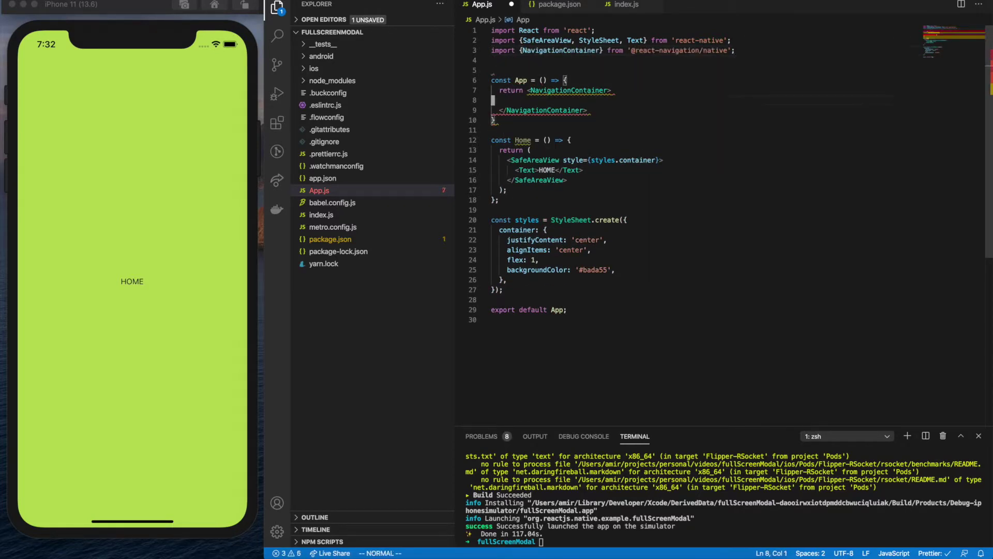
pyautogui.press('j')
pyautogui.press('j')
pyautogui.press('j')
pyautogui.press('o')
# Create the Stack navigator above App and import it from the stack package
pyautogui.press('Escape')
pyautogui.press('k')
pyautogui.press('k')
pyautogui.press('O')
pyautogui.press('Return')
pyautogui.press('Up')
pyautogui.write('const Stack = createStackNa')
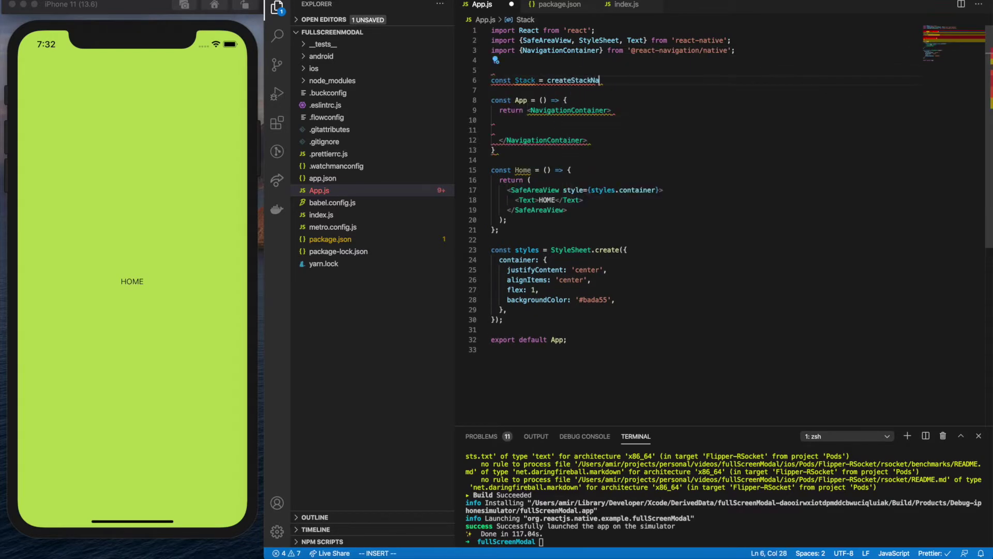
pyautogui.write('kO')
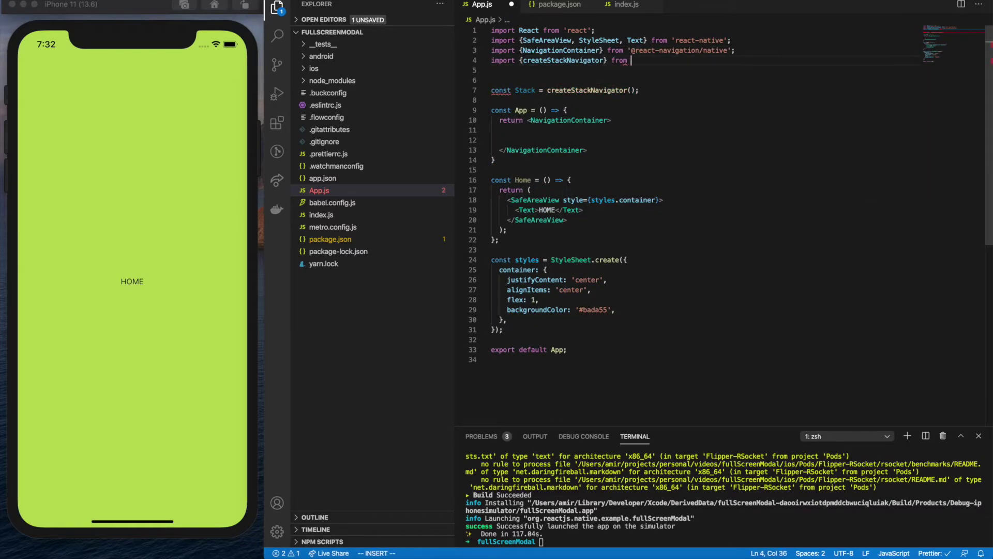
pyautogui.write("import {createStackNavigator} from '@rea")
pyautogui.click(768, 100)
pyautogui.write(';')
# Put a Stack.Navigator with a Stack.Screen named Home inside the container, then save
pyautogui.press('Escape')
pyautogui.press('j')
pyautogui.press('j')
pyautogui.press('j')
pyautogui.write('o<Stack.Navigator>')
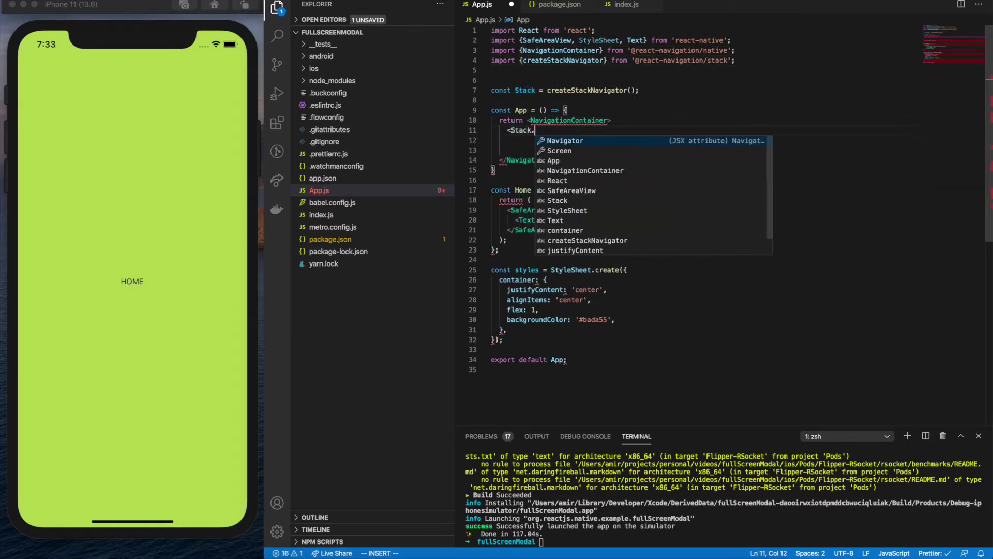
pyautogui.press('Return')
pyautogui.press('Escape')
pyautogui.write('S<Stack.Screen name="Home" />')
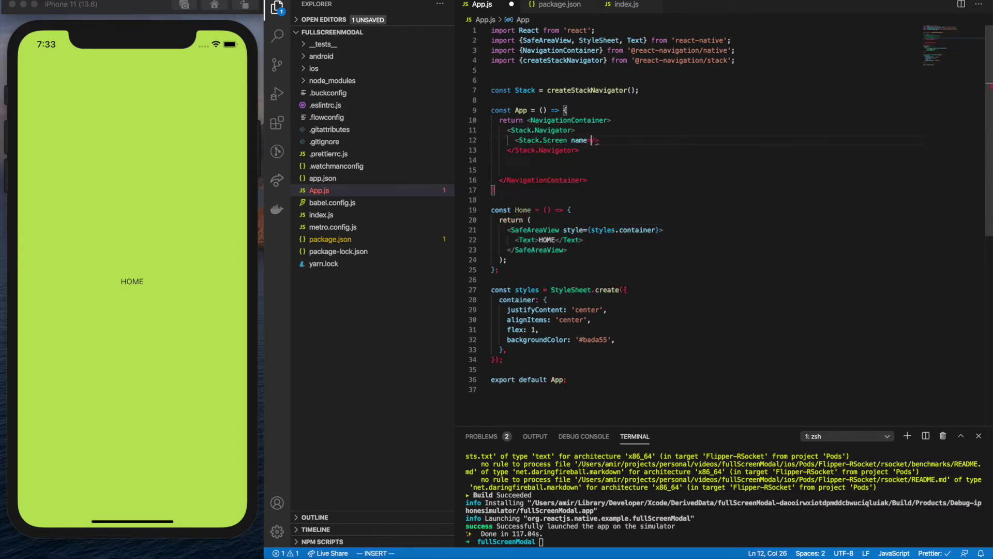
pyautogui.write('component={Home}')
pyautogui.hotkey('ctrl', 's')
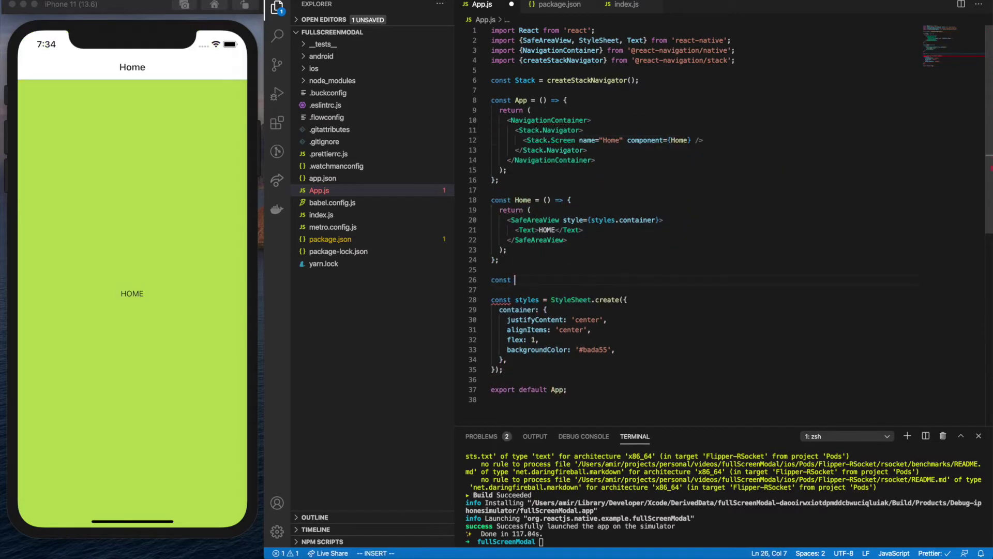
pyautogui.write('const SecondScreen = () => {')
# Build SecondScreen as a SafeAreaView containing a 'Second Screen' Text label
pyautogui.press('Return')
pyautogui.write('ret')
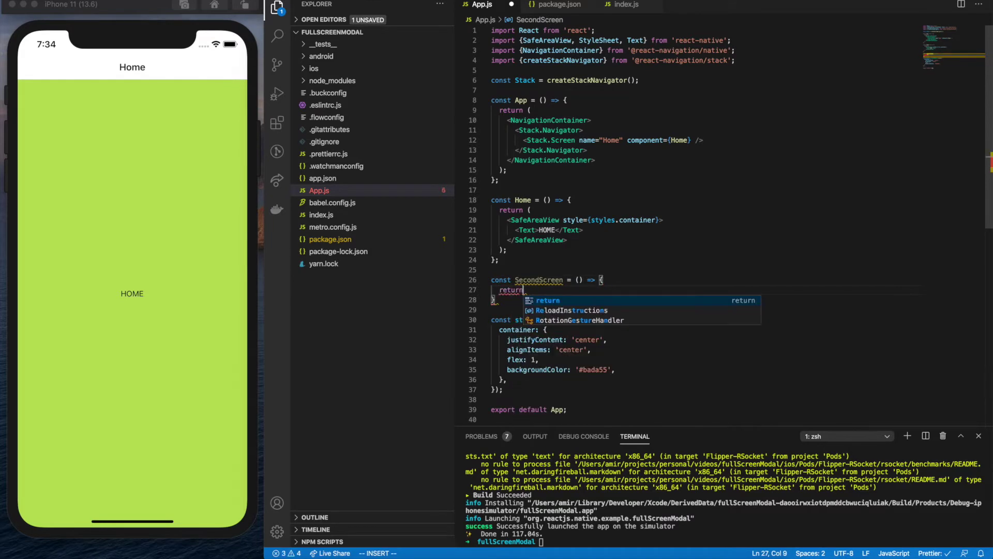
pyautogui.write('urn ')
pyautogui.write('pA(')
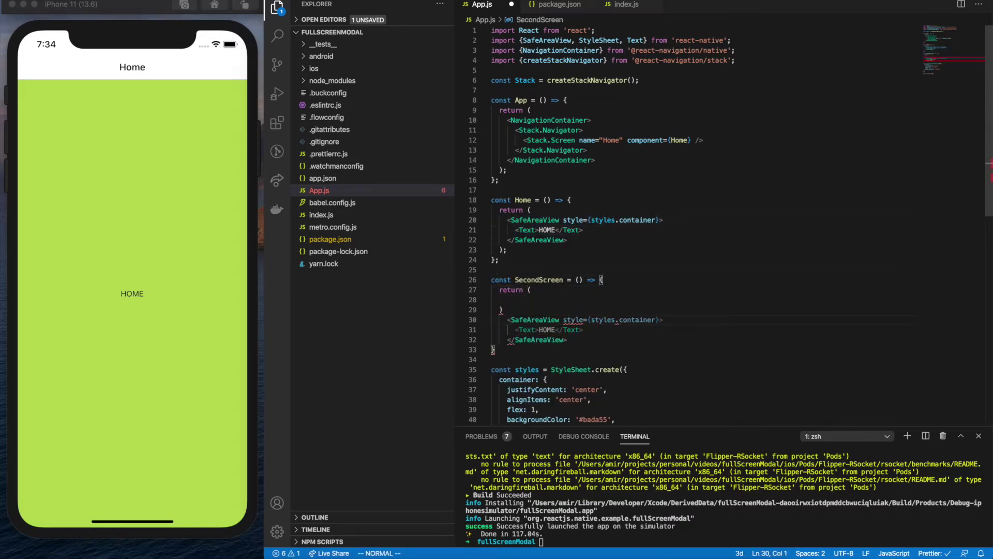
pyautogui.press('Escape')
pyautogui.write('o)')
pyautogui.press('Escape')
pyautogui.write('ciwSecond Screen')
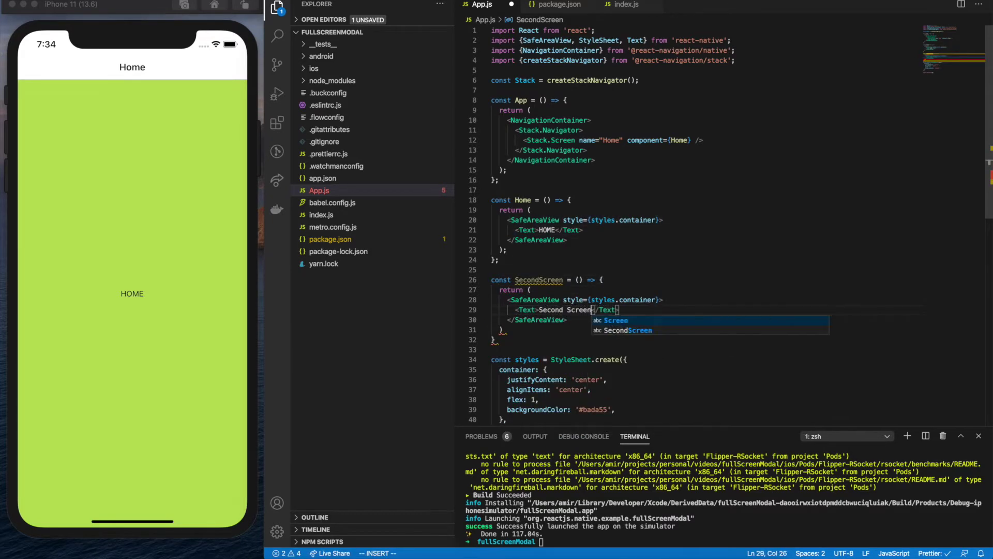
pyautogui.press('Escape')
# Duplicate the Home Stack.Screen entry to register SecondScreen
pyautogui.press('1')
pyautogui.press('2')
pyautogui.hotkey('shift', 'g')
pyautogui.press('y')
pyautogui.press('y')
pyautogui.press('p')
pyautogui.write('<Stack.Screen name="')
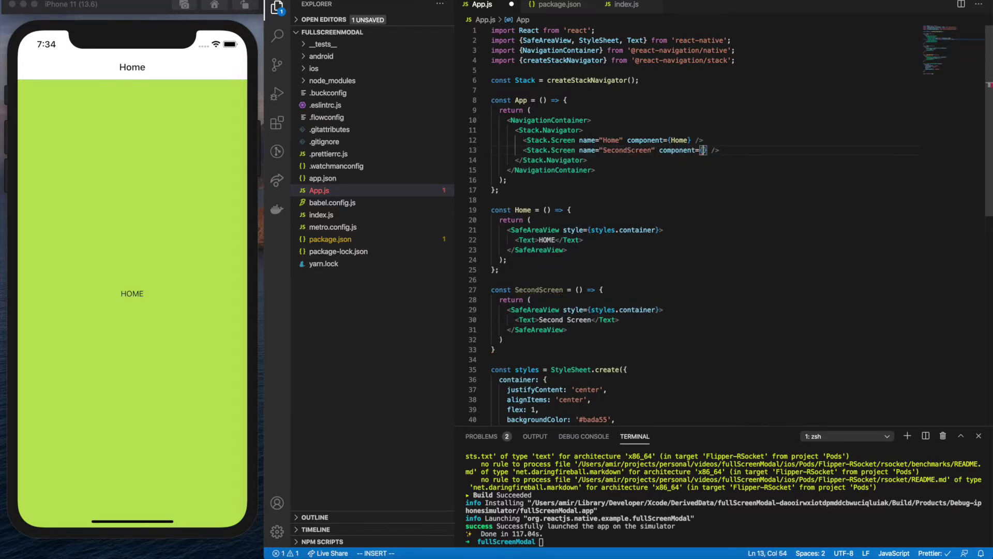
pyautogui.write('SecondScreen')
# Add an auto-imported Pressable to Home's markup
pyautogui.press('Escape')
pyautogui.press('2')
pyautogui.press('1')
pyautogui.hotkey('shift', 'g')
pyautogui.write('o<Pres')
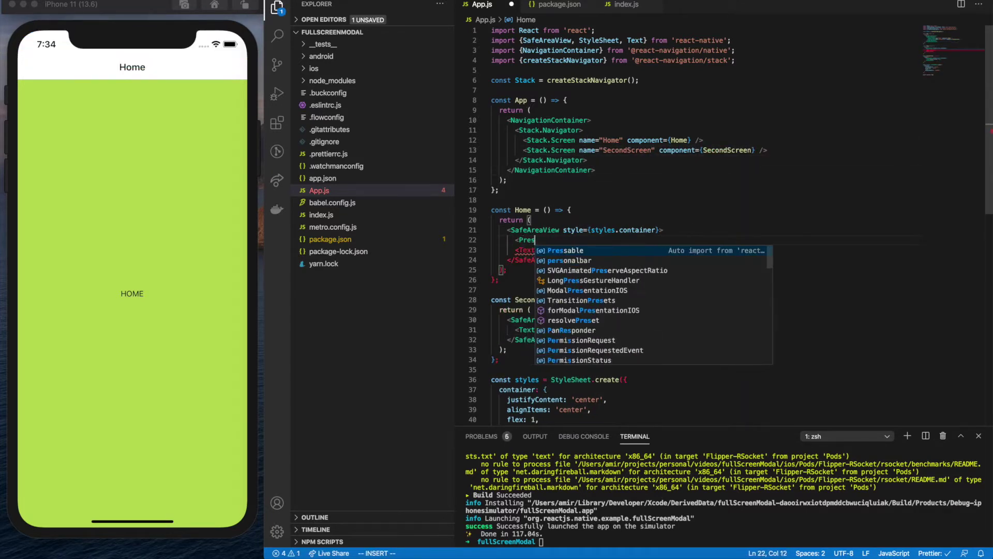
pyautogui.press('Return')
pyautogui.write('>')
pyautogui.press('Return')
pyautogui.write('onPress={')
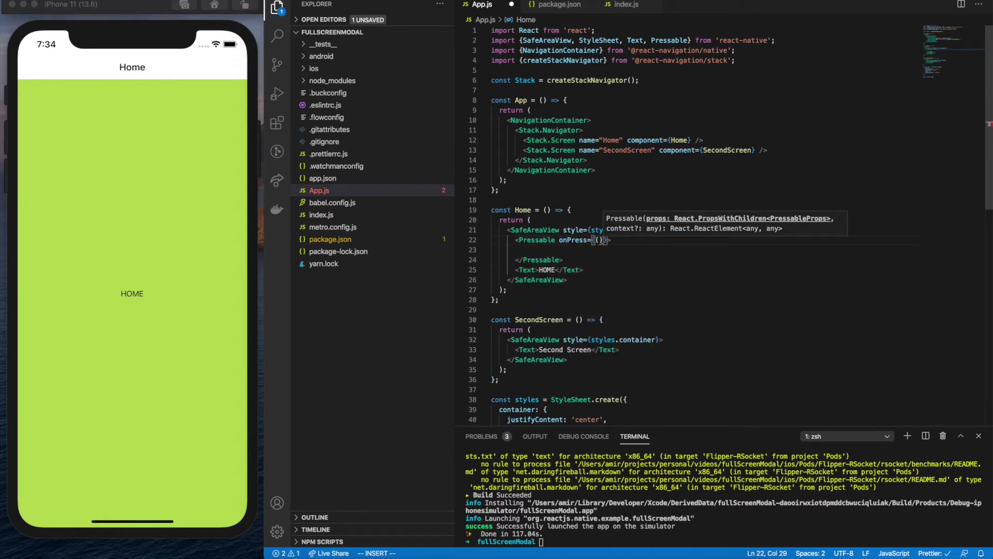
# Use useNavigation in Home and move the 'Go To Second Screen' text inside the Pressable
pyautogui.press('Escape')
pyautogui.press('1')
pyautogui.press('9')
pyautogui.hotkey('shift', 'g')
pyautogui.write('oconst navigation = use')
pyautogui.press('Return')
pyautogui.write("(i() => navigation.navigate('SecondScreen'")
pyautogui.press('Escape')
pyautogui.press('j')
pyautogui.press('j')
pyautogui.press('j')
pyautogui.press('d')
pyautogui.press('d')
pyautogui.press('k')
pyautogui.write('u')
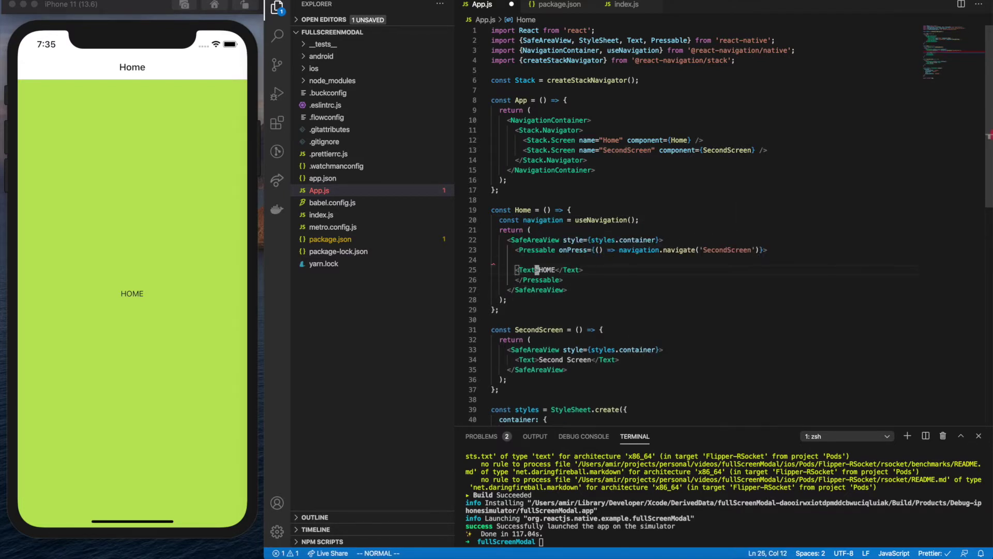
pyautogui.write(' To Second Screen')
# Save, then in the simulator open SecondScreen, return Home, and open it again
pyautogui.press('super+s')
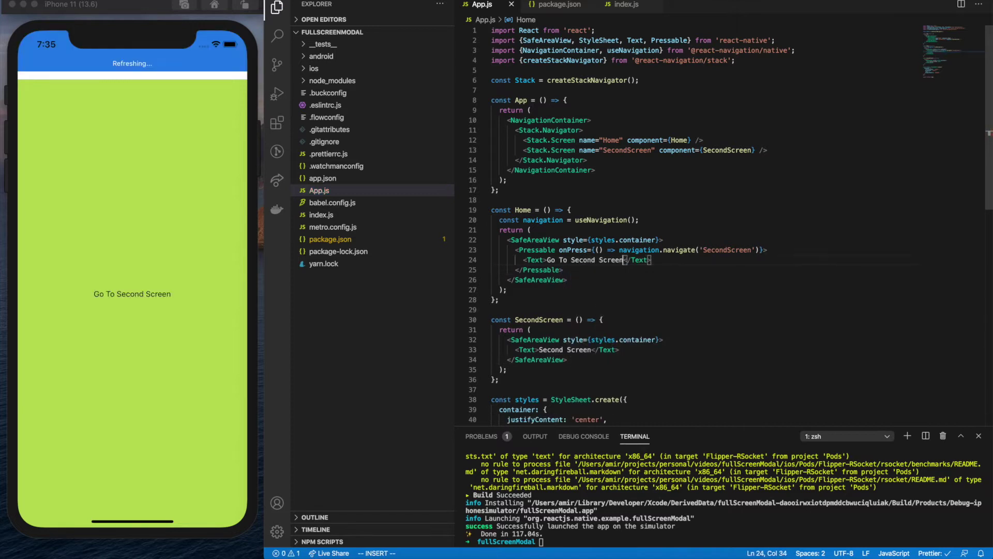
pyautogui.click(140, 298)
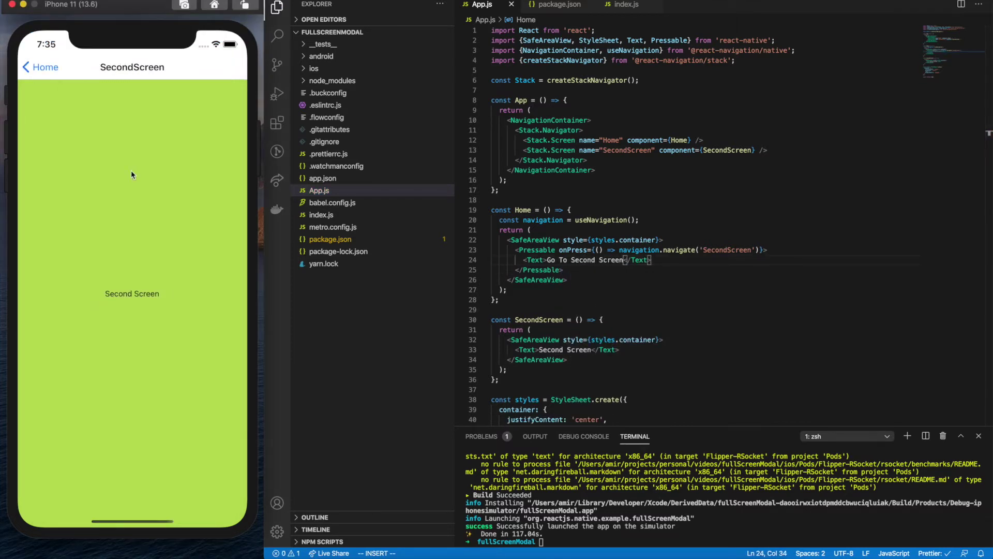
pyautogui.click(44, 71)
pyautogui.click(133, 295)
# Give Stack.Navigator cardOverlayEnabled, the ModalPresentationIOS preset and headerMode none, then save
pyautogui.click(579, 130)
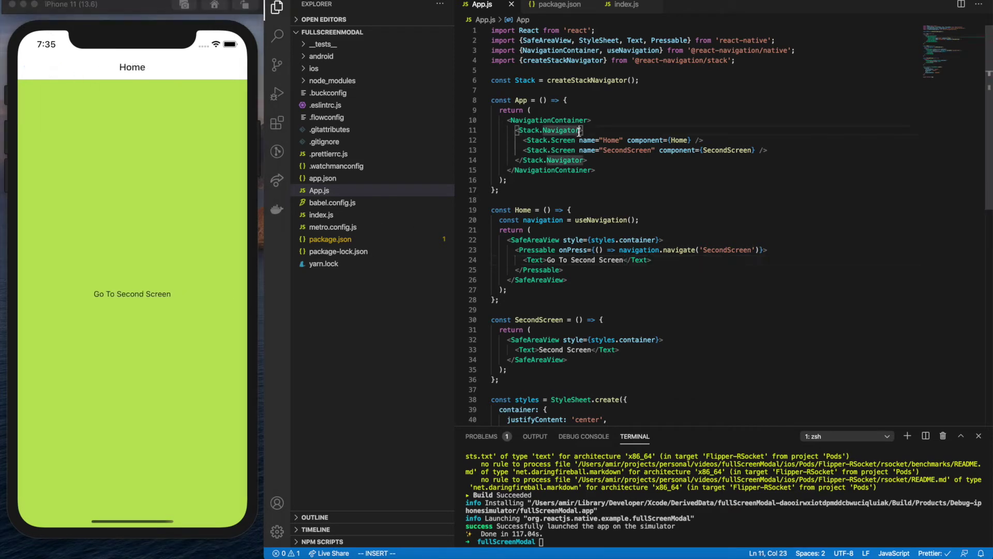
pyautogui.press('Return')
pyautogui.write('screenOptions')
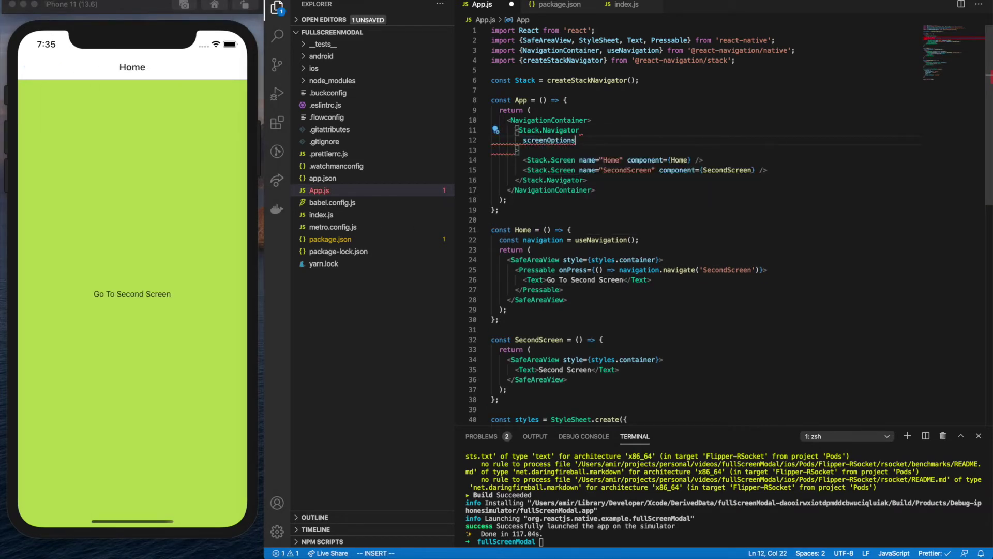
pyautogui.write('={{')
pyautogui.press('Return')
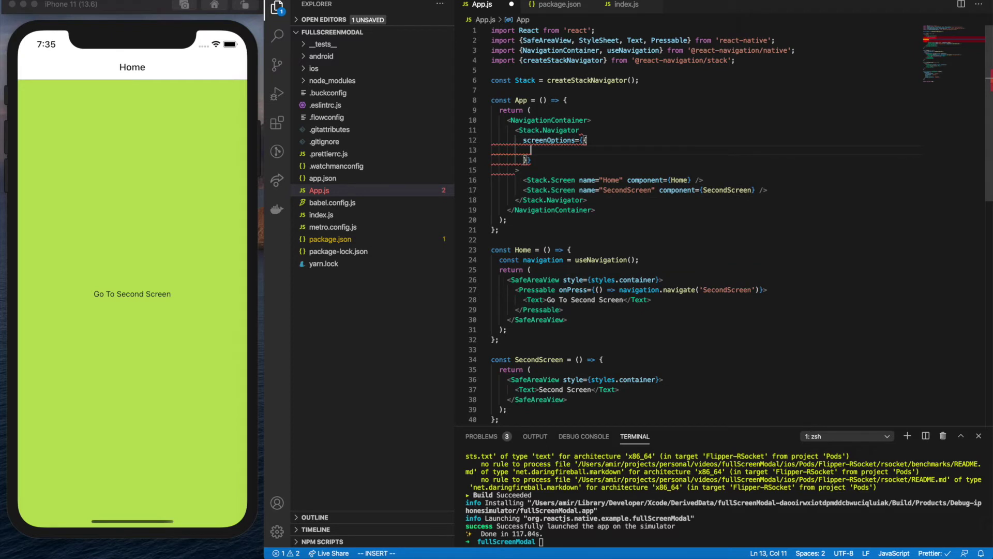
pyautogui.write('cardOverlayEnabled: true,')
pyautogui.press('Return')
pyautogui.write('...')
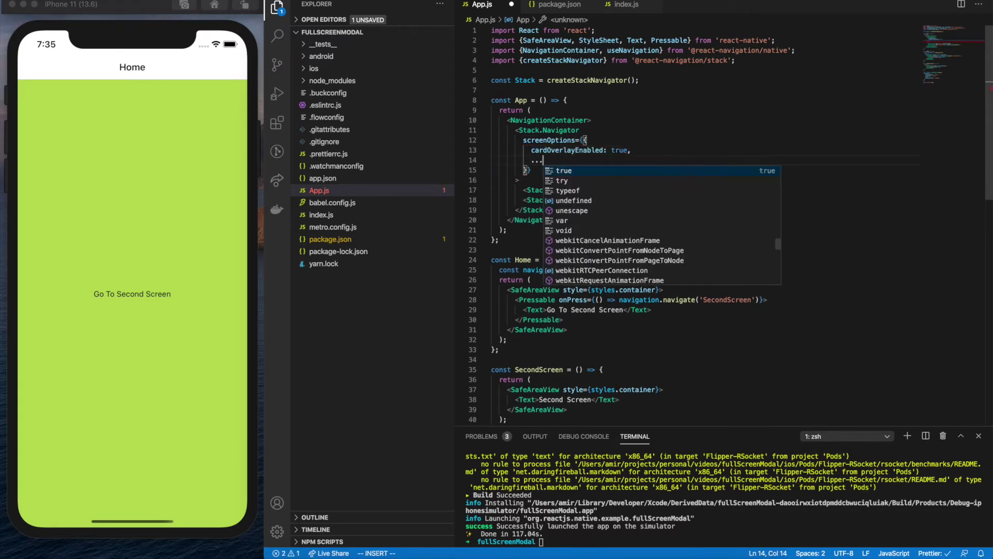
pyautogui.write('Transi')
pyautogui.press('Return')
pyautogui.write('.io')
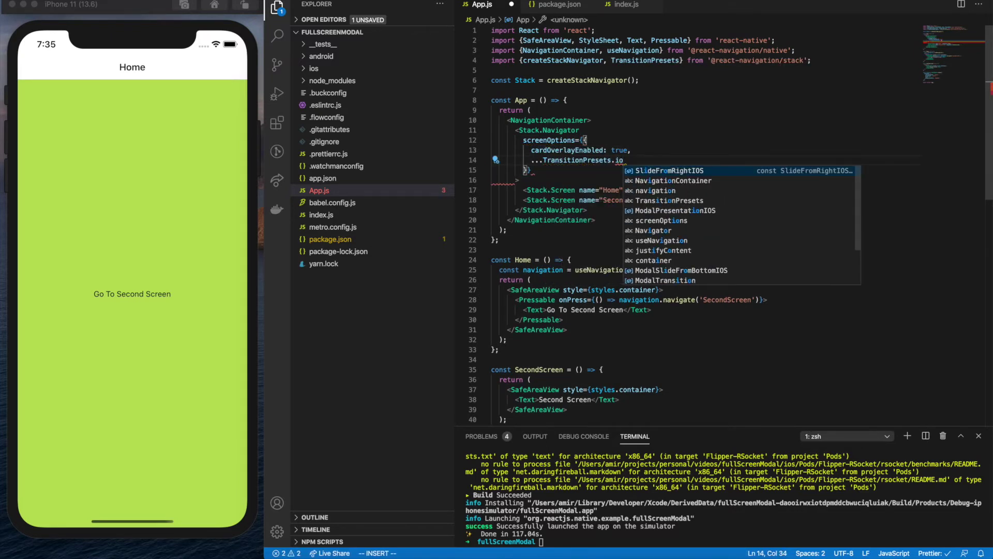
pyautogui.write('s')
pyautogui.click(679, 181)
pyautogui.press('Down')
pyautogui.press('Return')
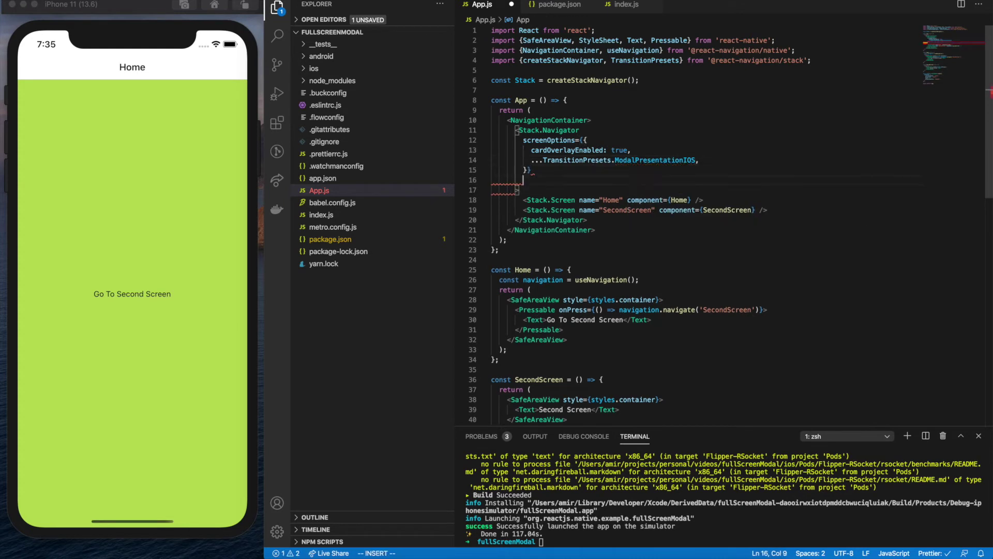
pyautogui.write('headerMode="none')
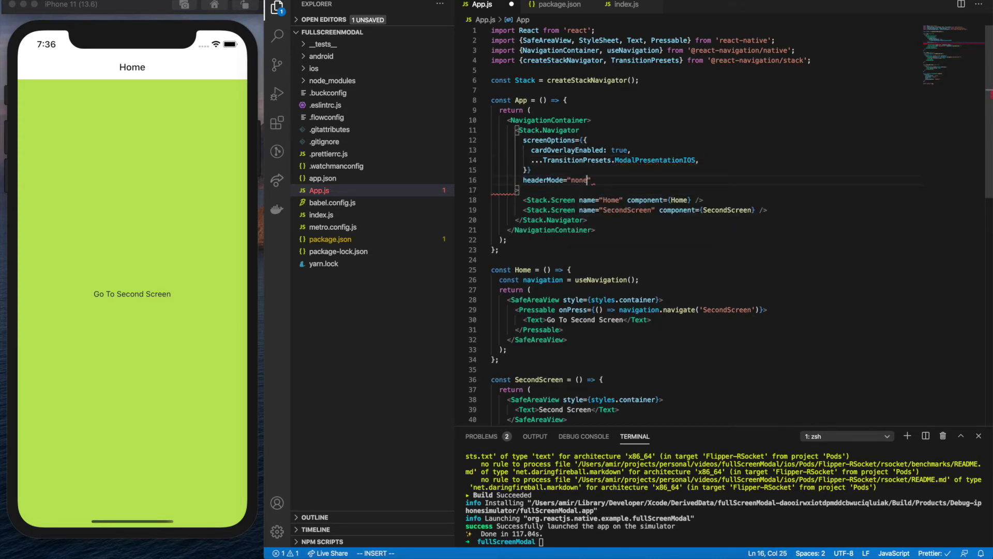
pyautogui.press('super+s')
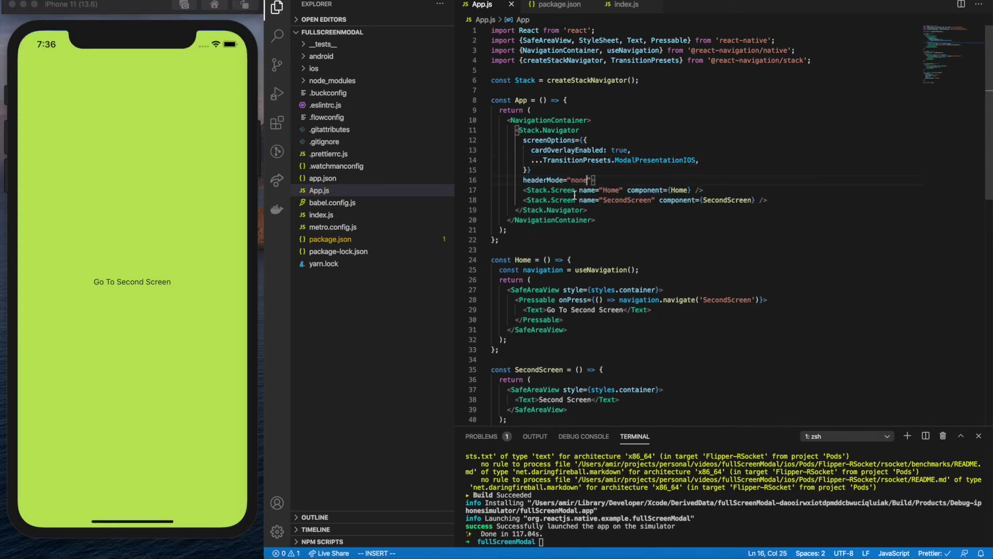
pyautogui.click(163, 282)
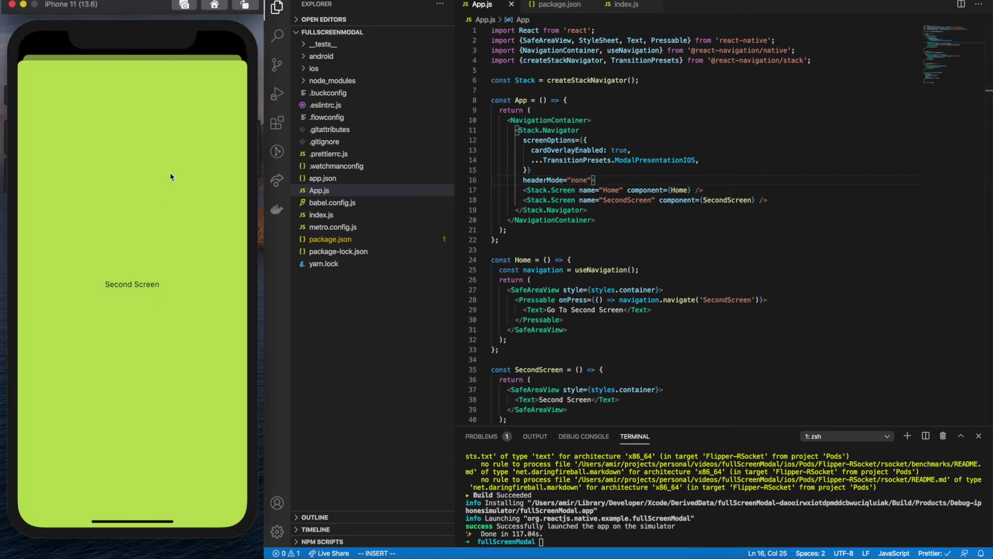
pyautogui.moveTo(163, 98); pyautogui.dragTo(173, 385)
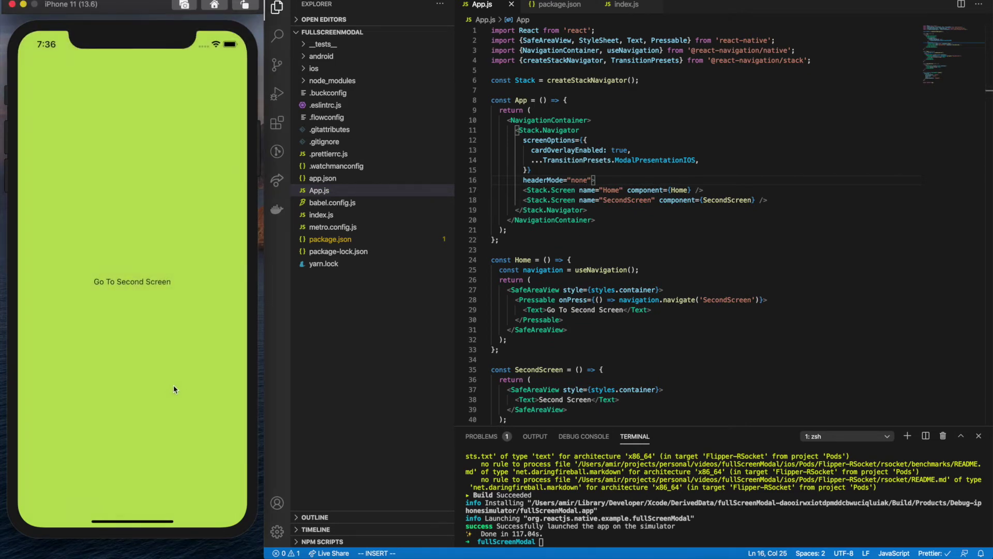
pyautogui.click(155, 285)
pyautogui.moveTo(162, 74); pyautogui.dragTo(176, 352)
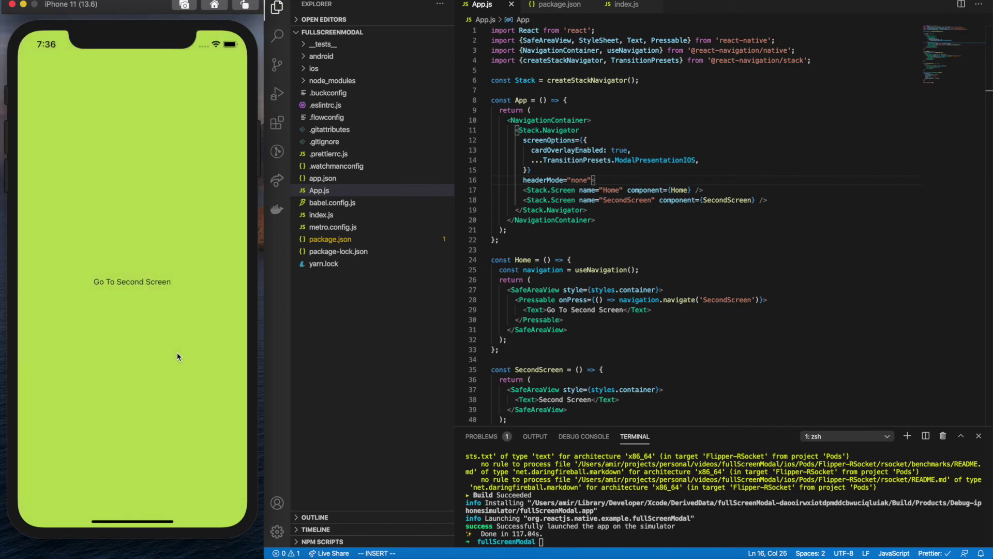
pyautogui.scroll(-5, 527, 165)
pyautogui.click(516, 288)
# Open a new line under the Second Screen label for the back Pressable
pyautogui.press('Escape')
pyautogui.write('o<Pressable onPress')
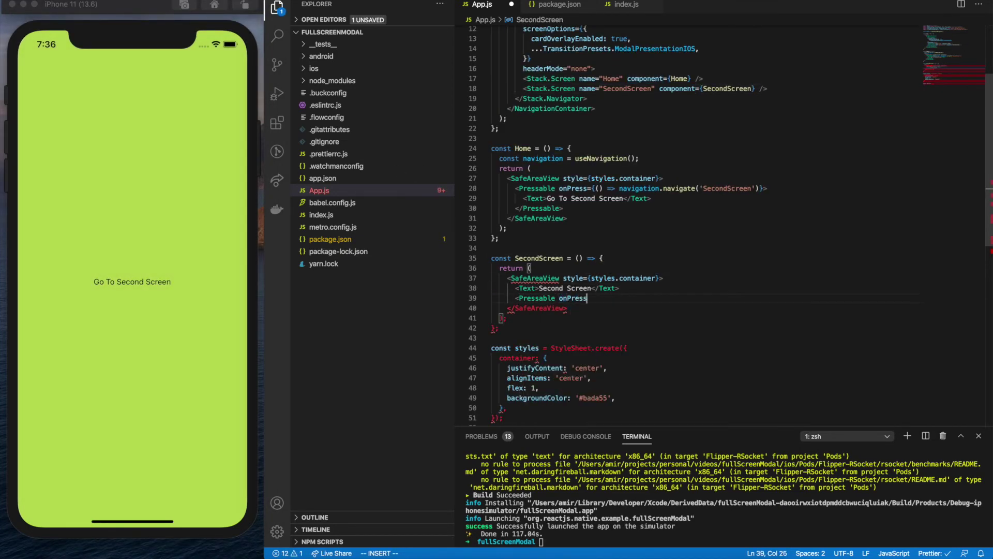
pyautogui.write('navigation.goBack')
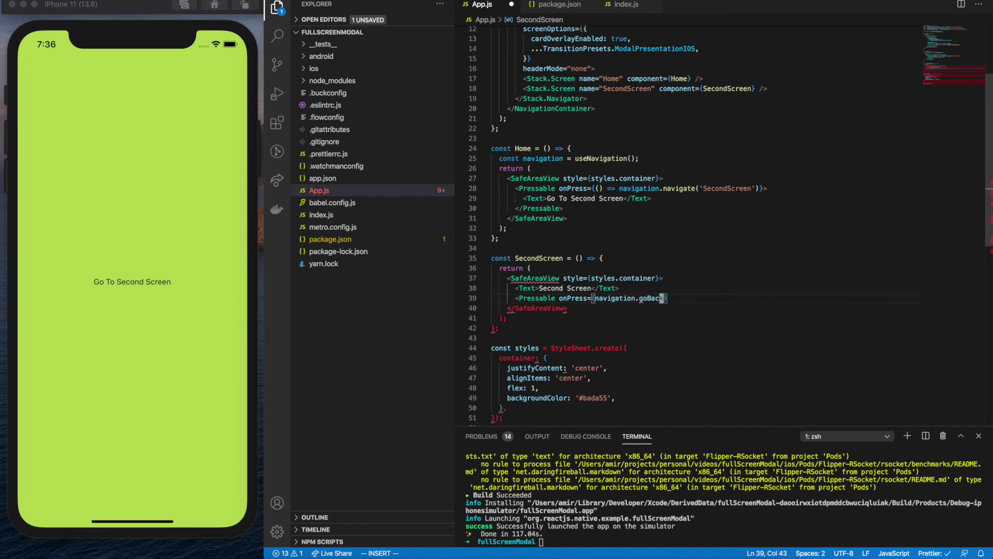